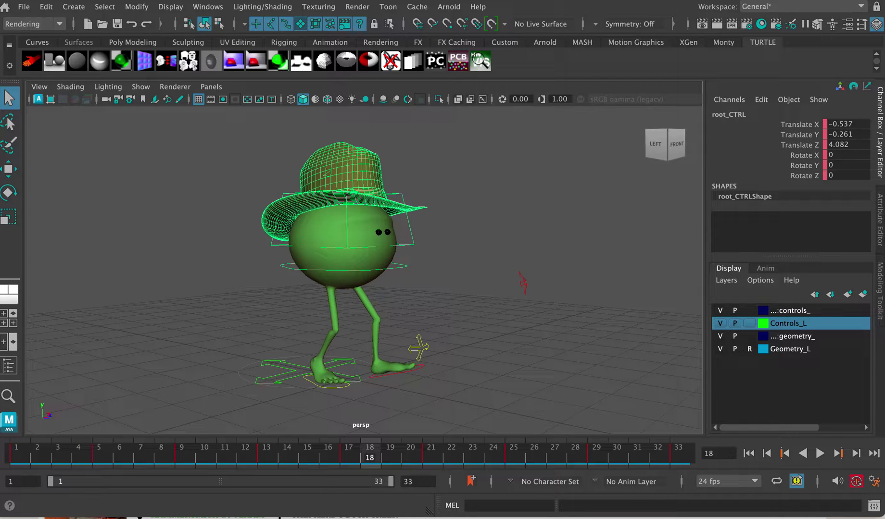
Play back the walk animation in the perspective view and check the character's motion from the side
{"action": "middle_click_drag", "start_coordinate": [434, 273], "coordinate": [456, 269], "text": "alt"}
{"action": "right_click_drag", "start_coordinate": [456, 269], "coordinate": [436, 297], "text": "alt"}
{"action": "left_click_drag", "start_coordinate": [437, 297], "coordinate": [456, 273], "text": "alt"}
{"action": "left_click", "coordinate": [491, 242]}
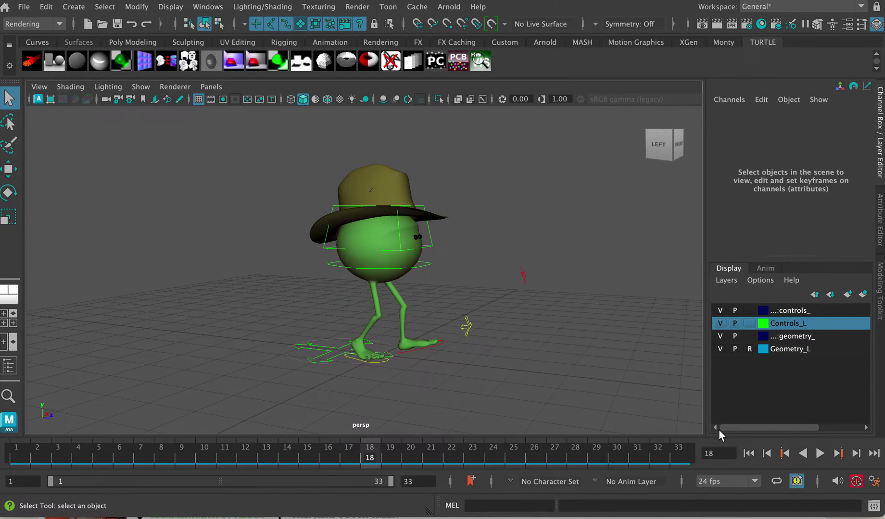
{"action": "left_click", "coordinate": [819, 454]}
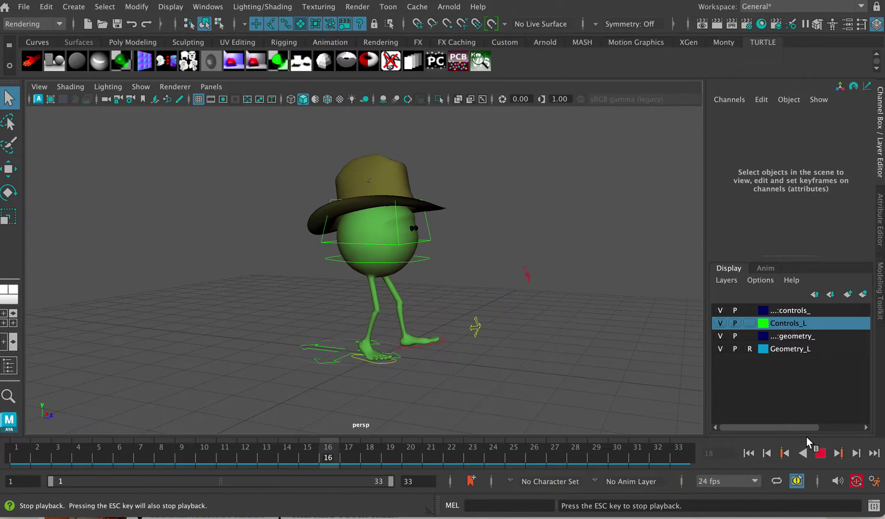
{"action": "left_click_drag", "start_coordinate": [530, 333], "coordinate": [553, 336], "text": "alt"}
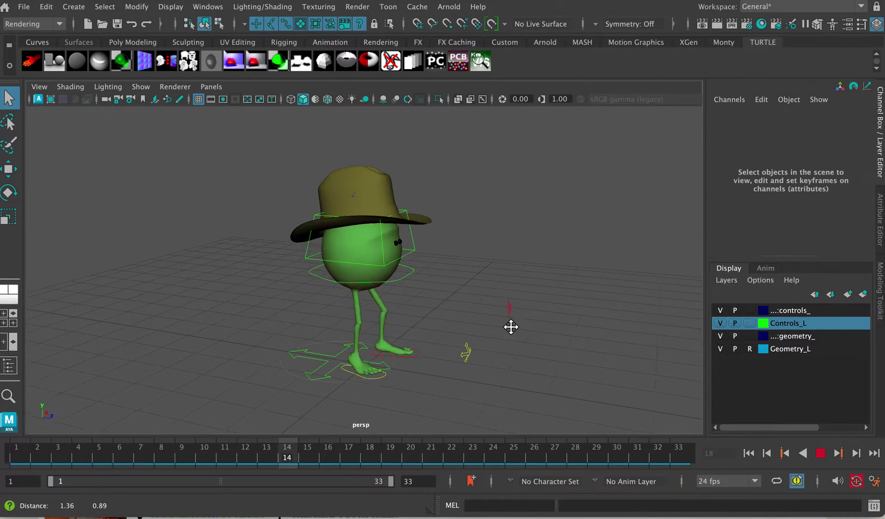
{"action": "left_click_drag", "start_coordinate": [518, 336], "coordinate": [516, 330], "text": "alt"}
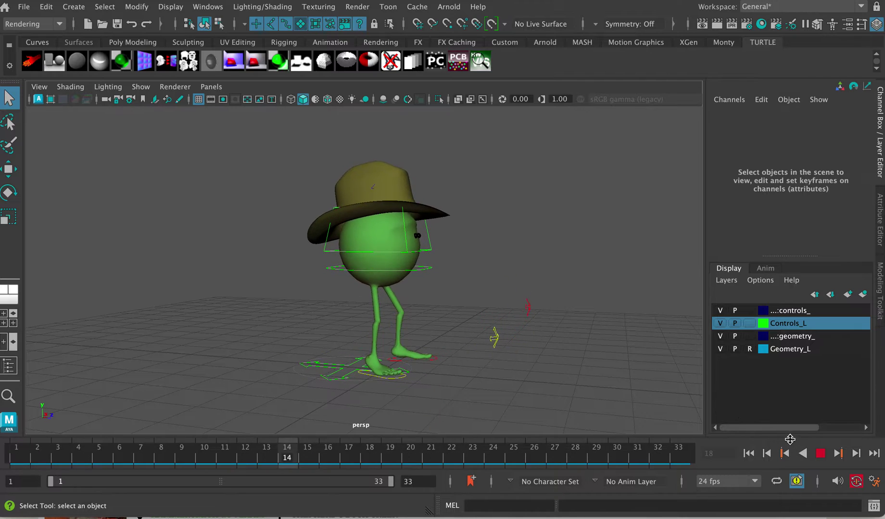
{"action": "left_click", "coordinate": [820, 453]}
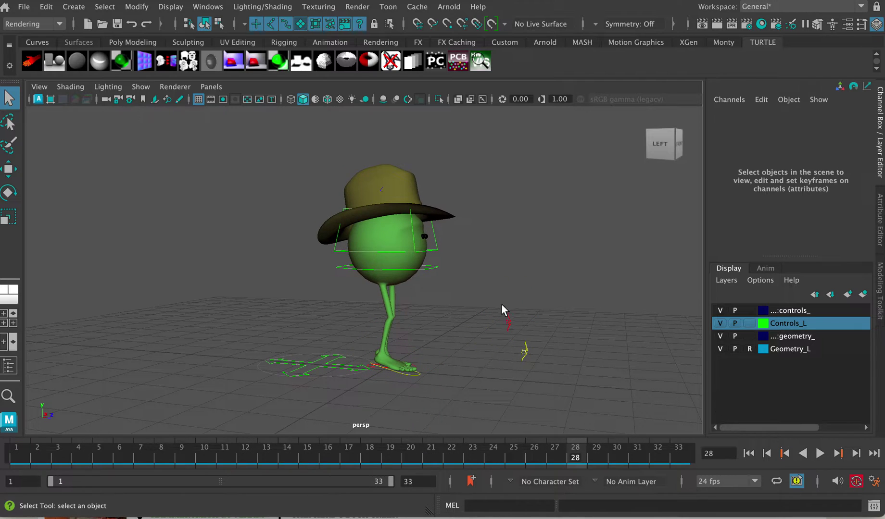
Show only root_CTRL's Translate Y curve in the Graph Editor and play the animation against it
{"action": "left_click", "coordinate": [433, 266]}
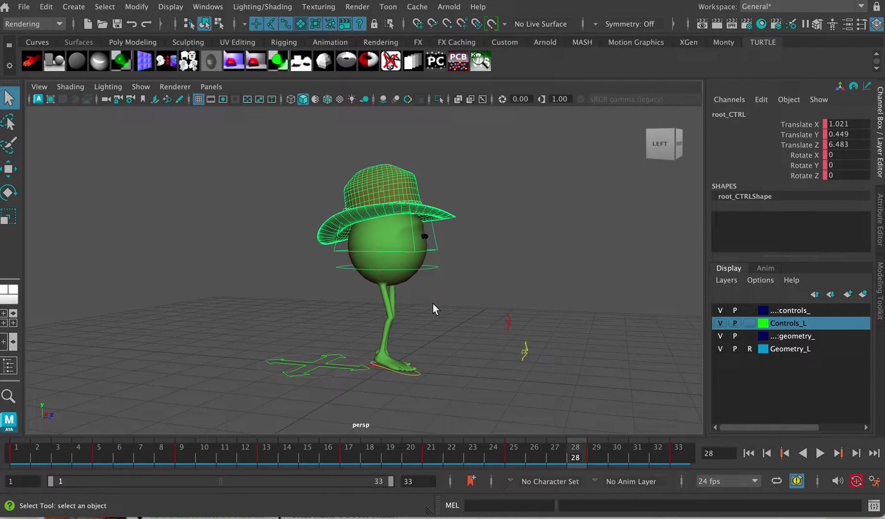
{"action": "key", "text": "space"}
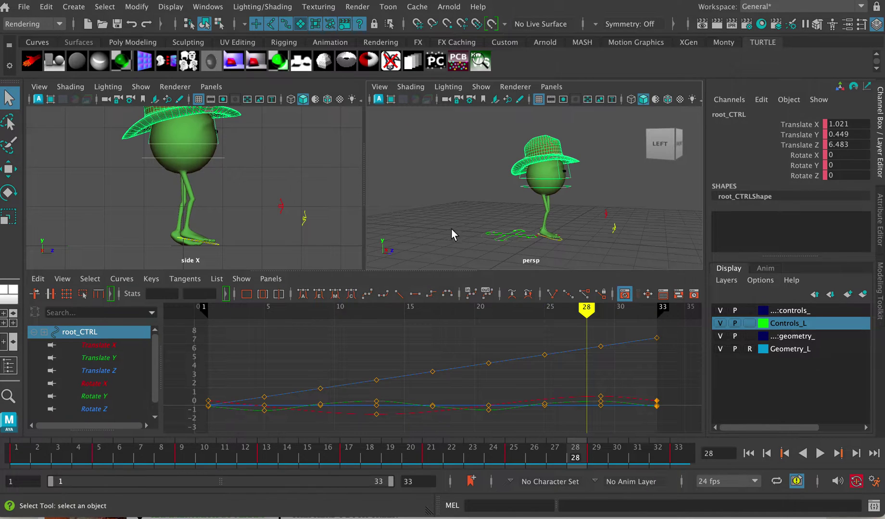
{"action": "left_click", "coordinate": [515, 186]}
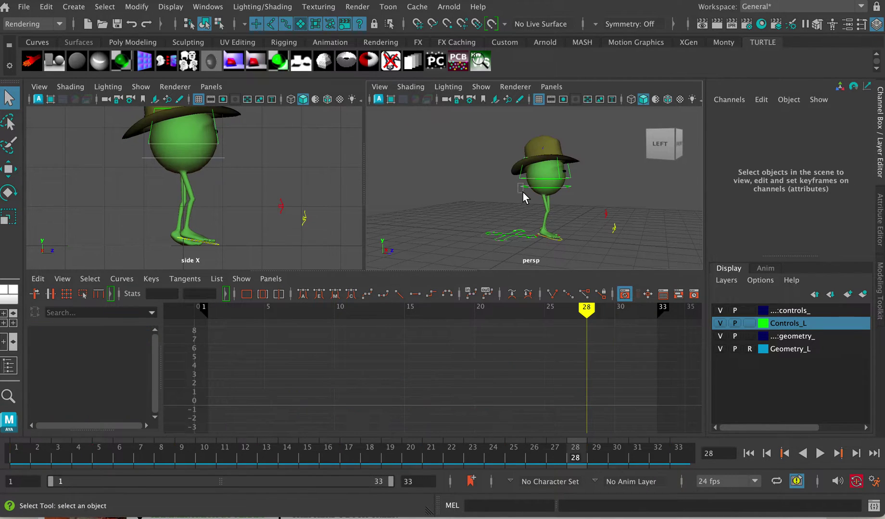
{"action": "left_click", "coordinate": [524, 189]}
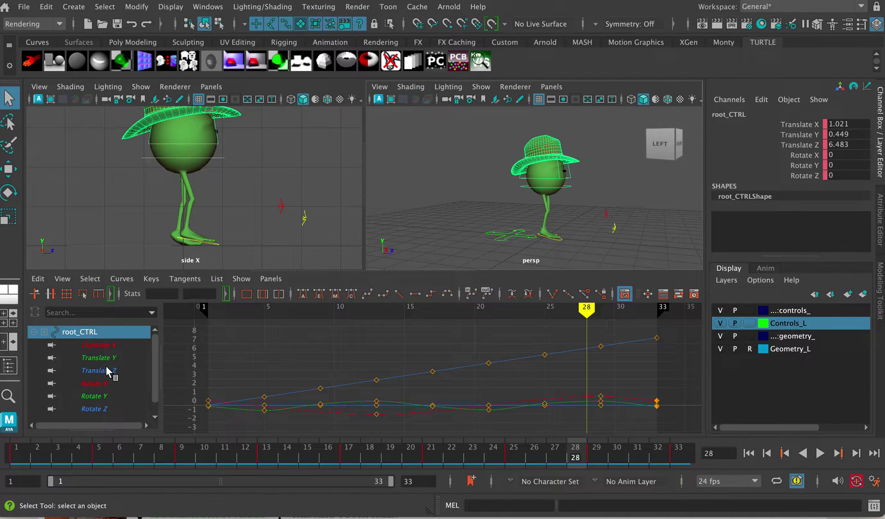
{"action": "left_click", "coordinate": [121, 359]}
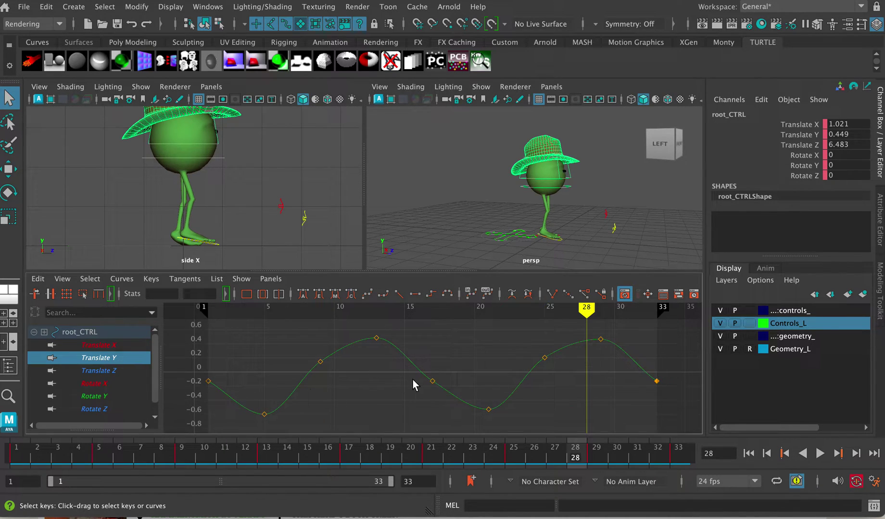
{"action": "scroll", "coordinate": [412, 382], "scroll_direction": "down", "scroll_amount": 3}
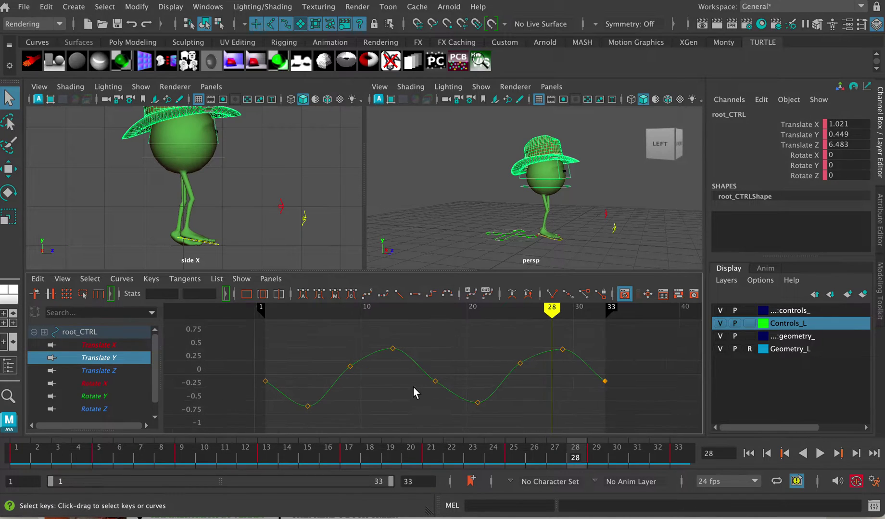
{"action": "left_click", "coordinate": [819, 452]}
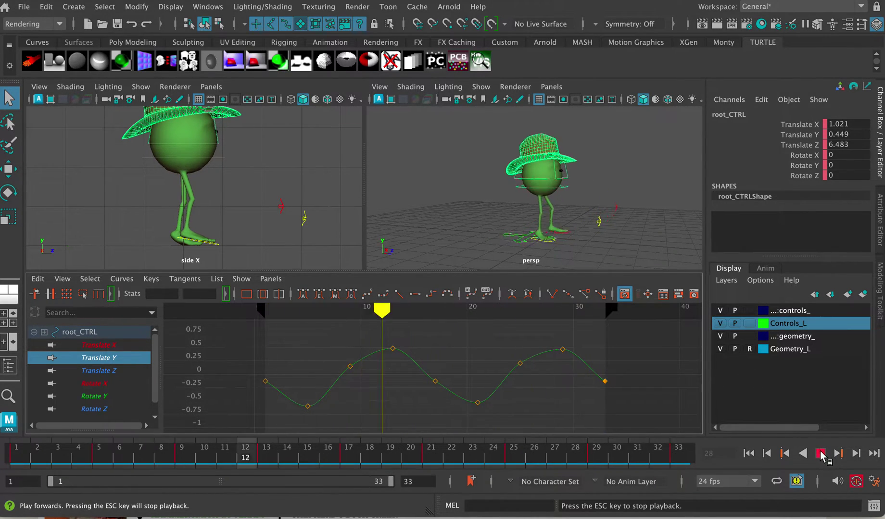
{"action": "left_click", "coordinate": [819, 453]}
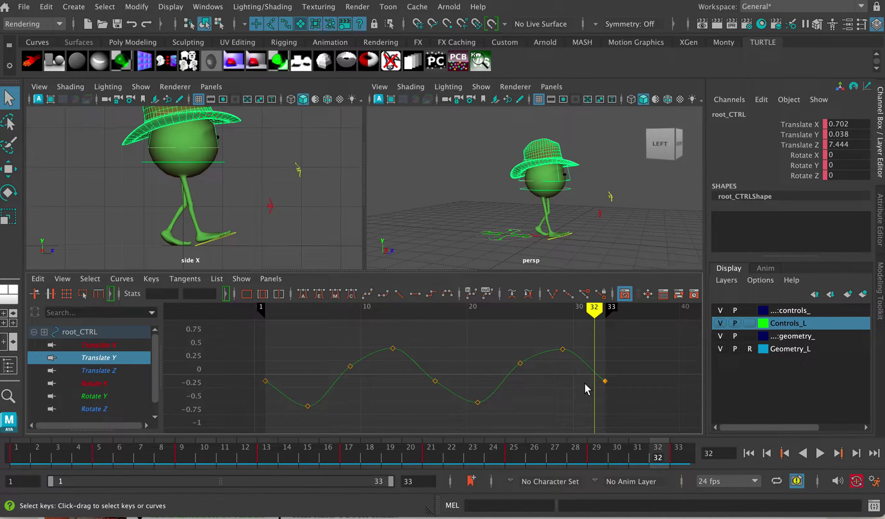
Adjust the tangent of the last Translate Y key, make the frame 1 key's tangent flat, and play back the result
{"action": "left_click_drag", "start_coordinate": [595, 370], "coordinate": [623, 412]}
{"action": "left_click_drag", "start_coordinate": [631, 377], "coordinate": [640, 411]}
{"action": "middle_click_drag", "start_coordinate": [631, 408], "coordinate": [635, 391]}
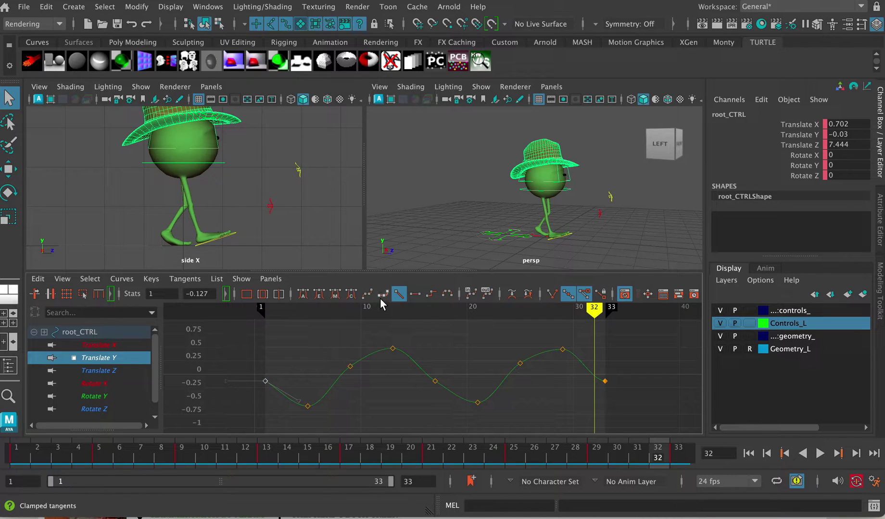
{"action": "left_click", "coordinate": [413, 295]}
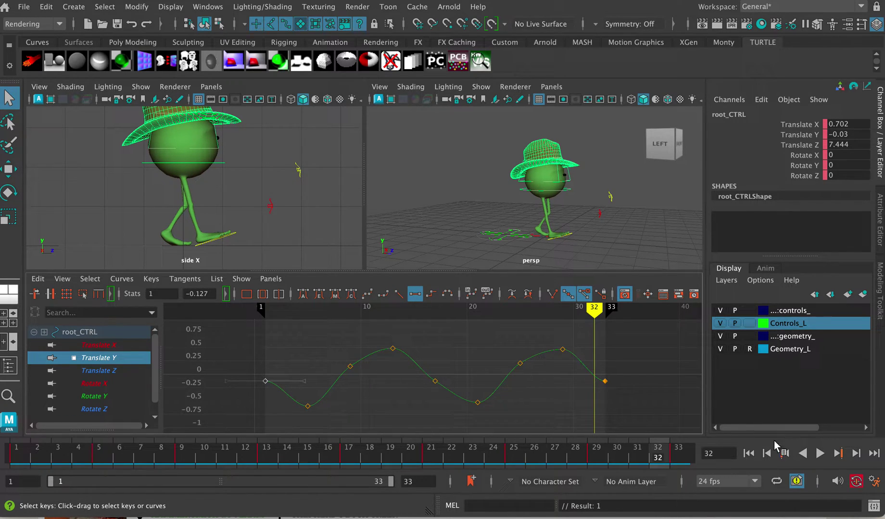
{"action": "left_click", "coordinate": [820, 453]}
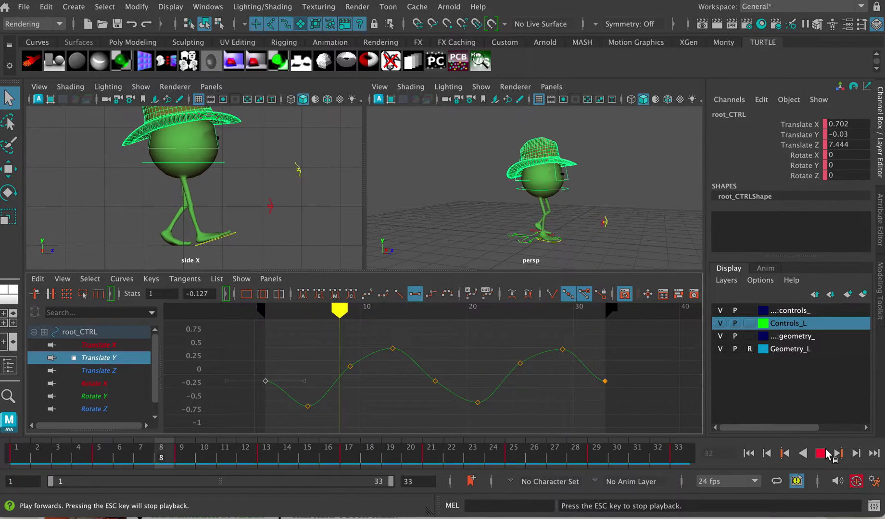
{"action": "left_click", "coordinate": [821, 453]}
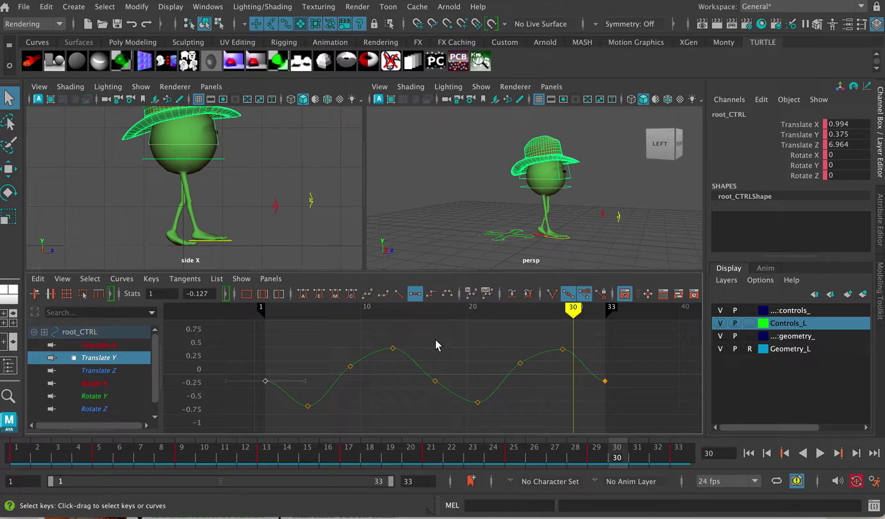
Turn on the display of infinity curves in the Graph Editor
{"action": "left_click", "coordinate": [63, 280]}
{"action": "left_click", "coordinate": [63, 280]}
{"action": "left_click", "coordinate": [63, 280]}
{"action": "left_click", "coordinate": [67, 290]}
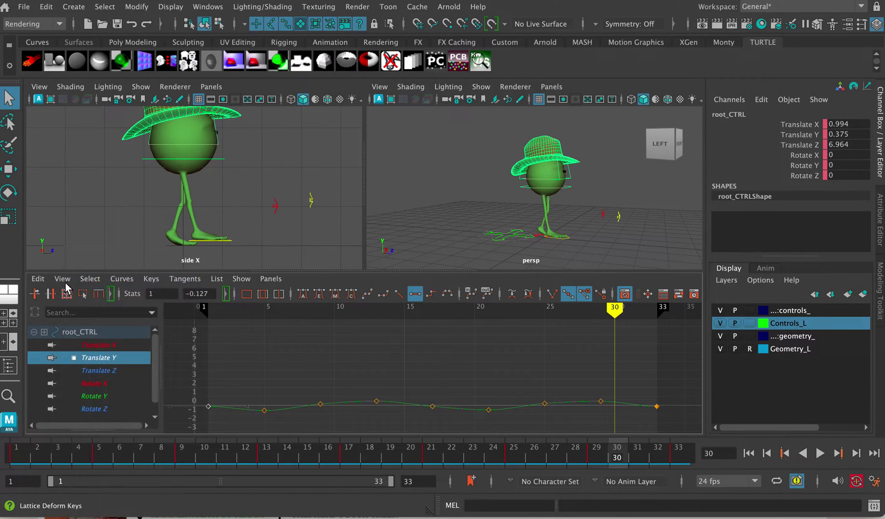
{"action": "left_click", "coordinate": [65, 284]}
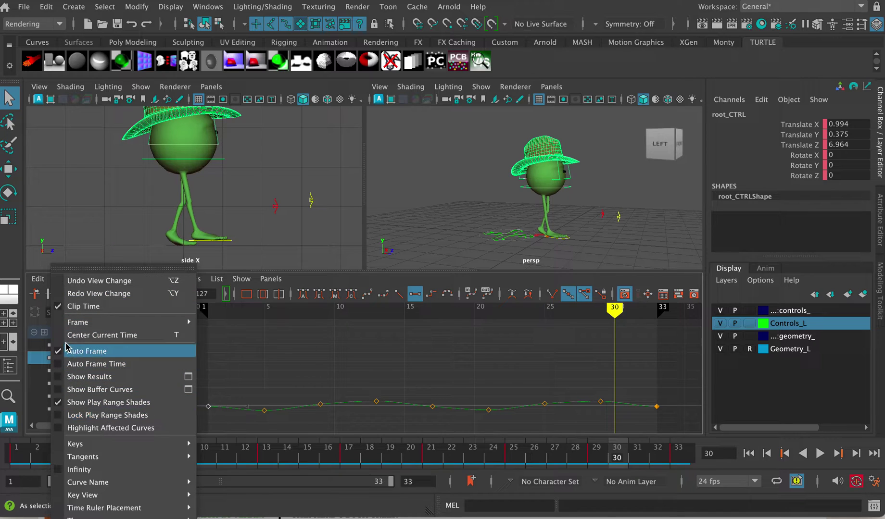
{"action": "mouse_move", "coordinate": [62, 472]}
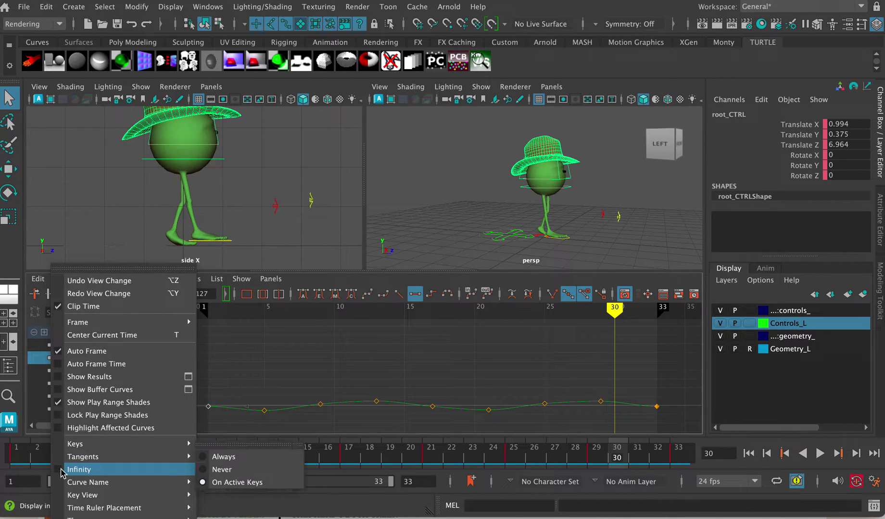
{"action": "left_click", "coordinate": [60, 469]}
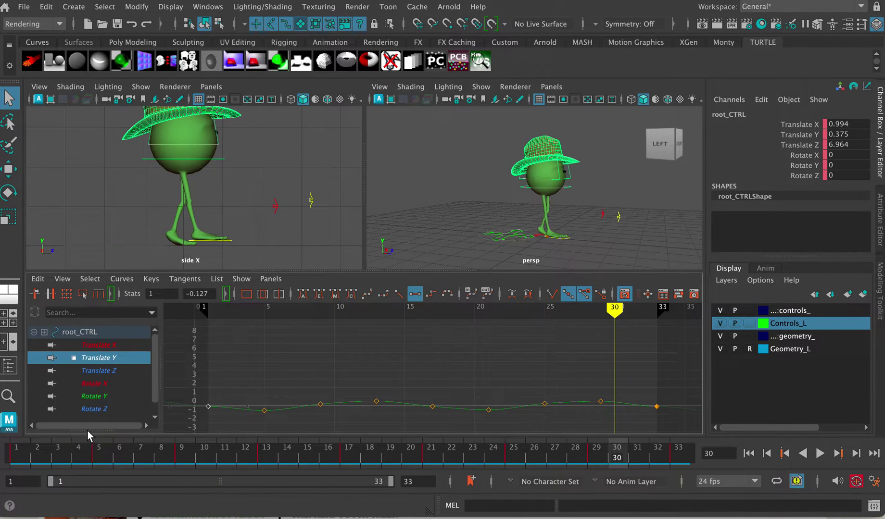
Examine how root_CTRL's Translate Y curve continues before frame 1 and after frame 33
{"action": "left_click_drag", "start_coordinate": [431, 373], "coordinate": [434, 361], "text": "alt"}
{"action": "scroll", "coordinate": [426, 363], "scroll_direction": "down", "scroll_amount": 5}
{"action": "middle_click_drag", "start_coordinate": [434, 361], "coordinate": [460, 373], "text": "alt"}
{"action": "scroll", "coordinate": [432, 363], "scroll_direction": "up", "scroll_amount": 5}
{"action": "key", "text": "a"}
{"action": "scroll", "coordinate": [457, 375], "scroll_direction": "down", "scroll_amount": 3}
{"action": "right_click_drag", "start_coordinate": [456, 375], "coordinate": [440, 380], "text": "alt"}
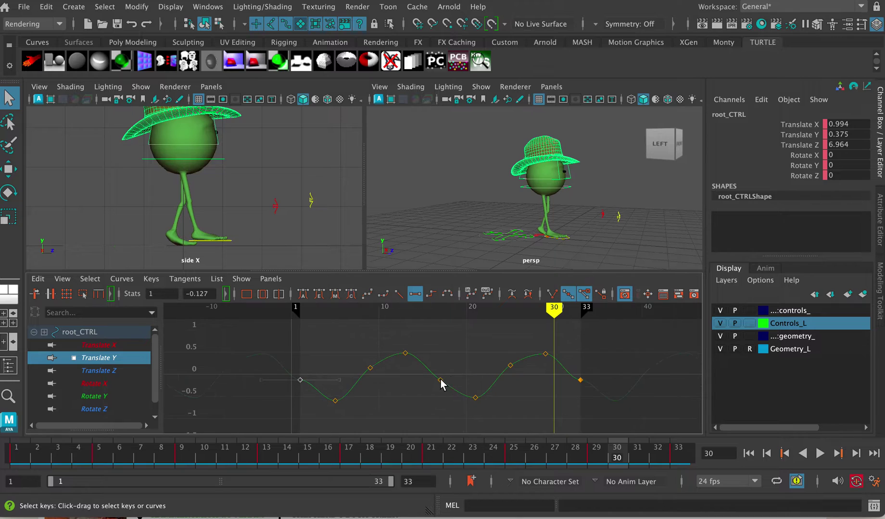
{"action": "left_click", "coordinate": [126, 334]}
{"action": "middle_click_drag", "start_coordinate": [376, 371], "coordinate": [375, 373], "text": "alt"}
{"action": "right_click_drag", "start_coordinate": [375, 373], "coordinate": [353, 369], "text": "alt"}
{"action": "left_click", "coordinate": [130, 357]}
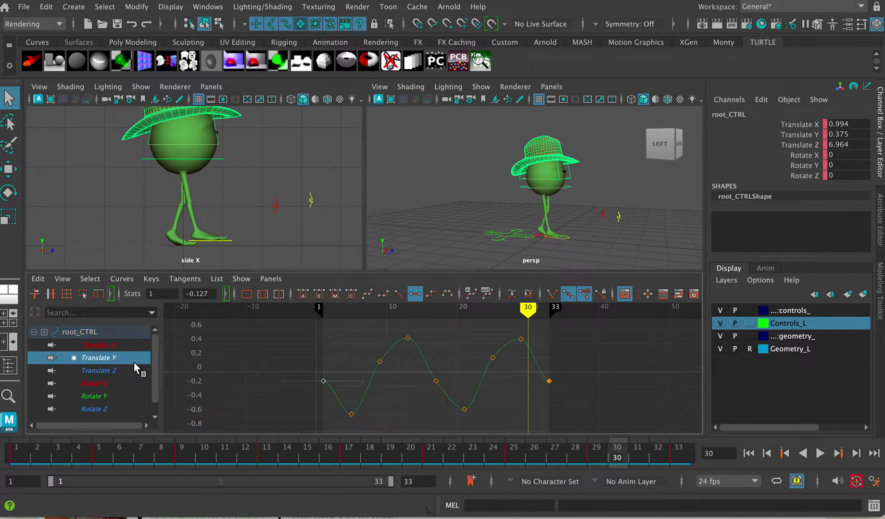
{"action": "middle_click_drag", "start_coordinate": [367, 376], "coordinate": [369, 376], "text": "alt"}
{"action": "mouse_move", "coordinate": [369, 377]}
{"action": "right_mouse_down", "text": "alt"}
{"action": "mouse_move", "coordinate": [361, 370]}
{"action": "mouse_move", "coordinate": [384, 371]}
{"action": "mouse_move", "coordinate": [373, 376]}
{"action": "right_mouse_up", "text": "alt"}
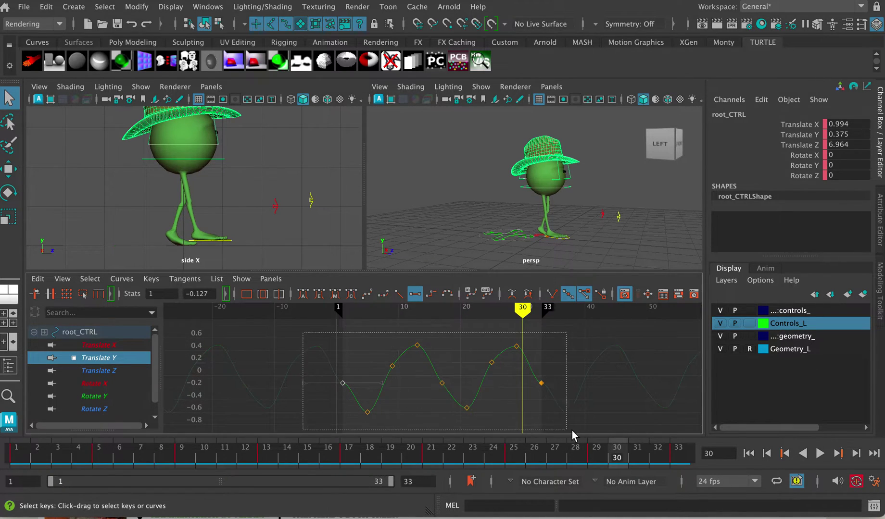
Select all keys of the Translate Y curve and set both its pre infinity and post infinity to Cycle
{"action": "left_click_drag", "start_coordinate": [572, 431], "coordinate": [572, 429]}
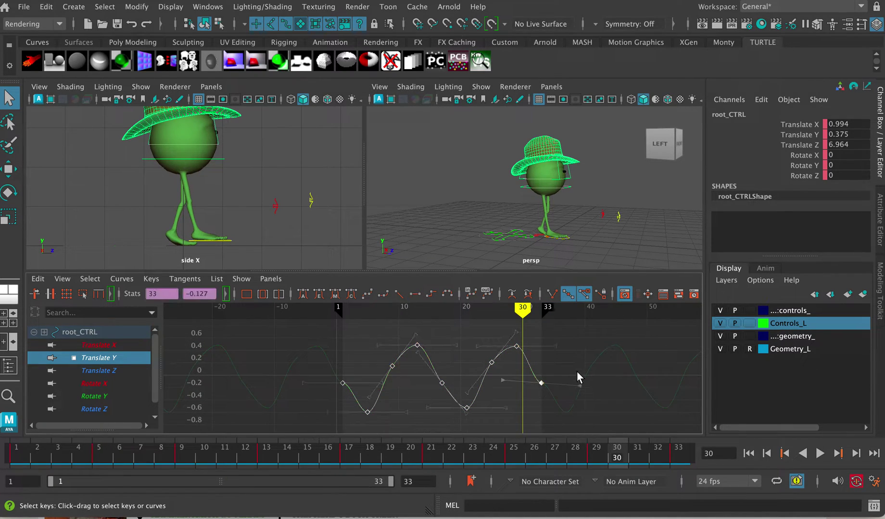
{"action": "left_click", "coordinate": [129, 281]}
{"action": "mouse_move", "coordinate": [158, 239]}
{"action": "left_click", "coordinate": [291, 239]}
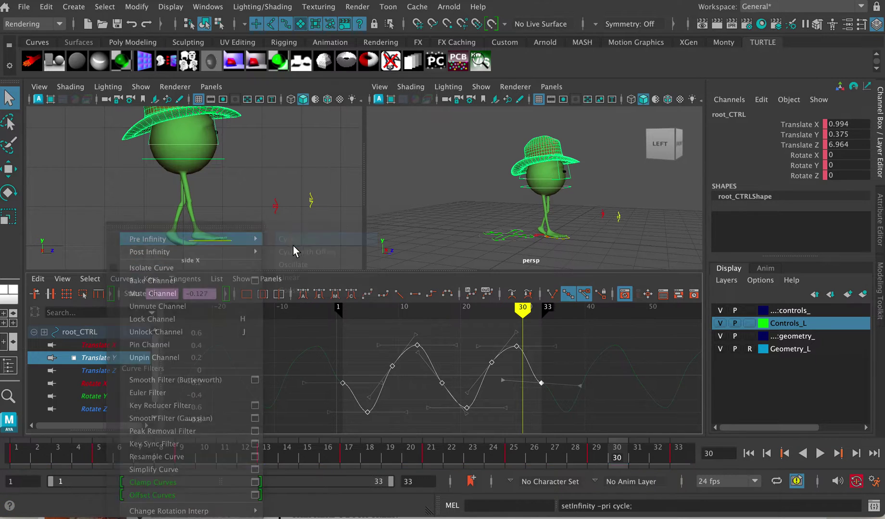
{"action": "left_click", "coordinate": [127, 279]}
{"action": "mouse_move", "coordinate": [195, 257]}
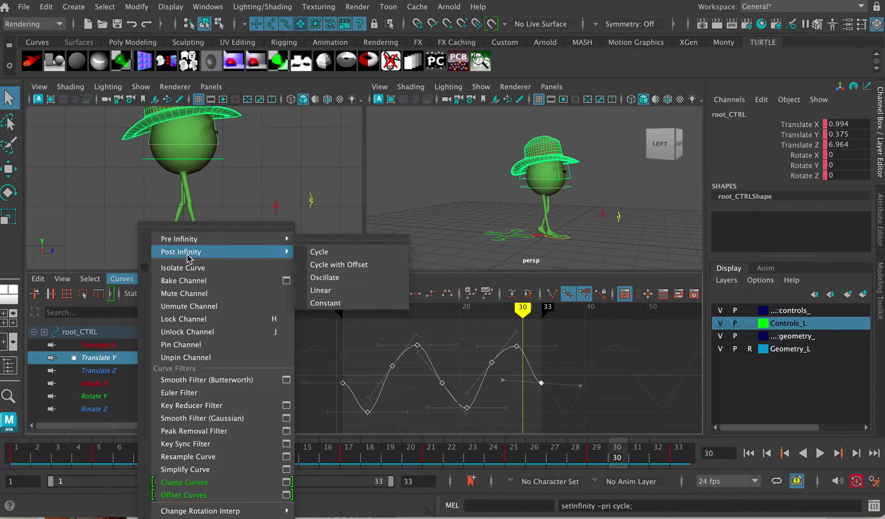
{"action": "left_click", "coordinate": [323, 253]}
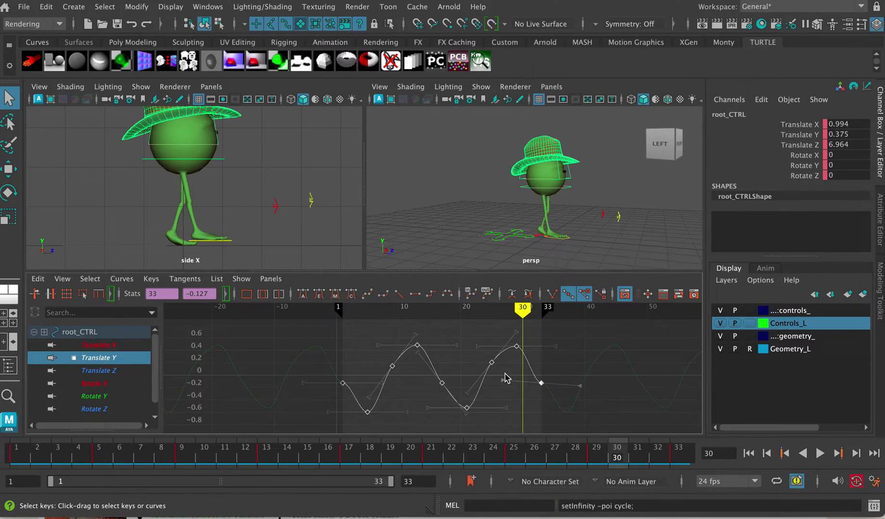
Enlarge the Graph Editor and angle the frame 1 key's tangent downward to flow smoothly from the preceding cycle
{"action": "key", "text": "space"}
{"action": "right_click_drag", "start_coordinate": [466, 331], "coordinate": [376, 340], "text": "alt"}
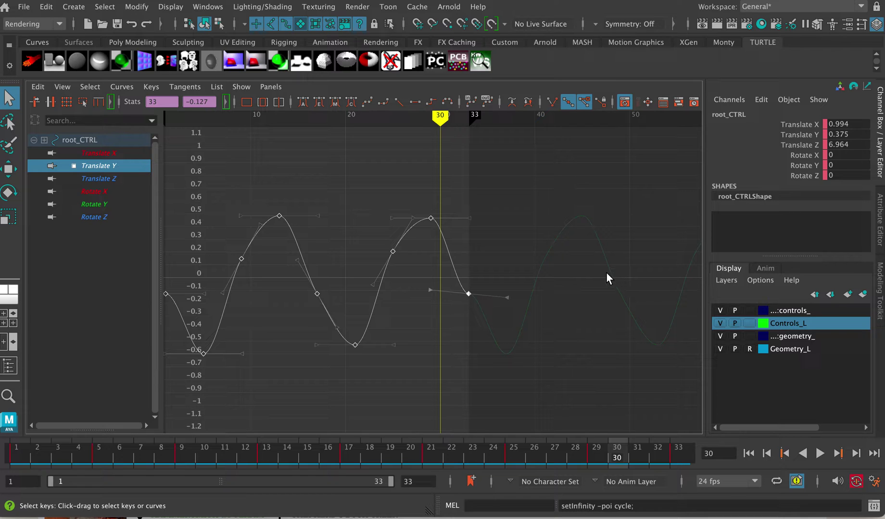
{"action": "middle_click_drag", "start_coordinate": [424, 313], "coordinate": [601, 316], "text": "alt"}
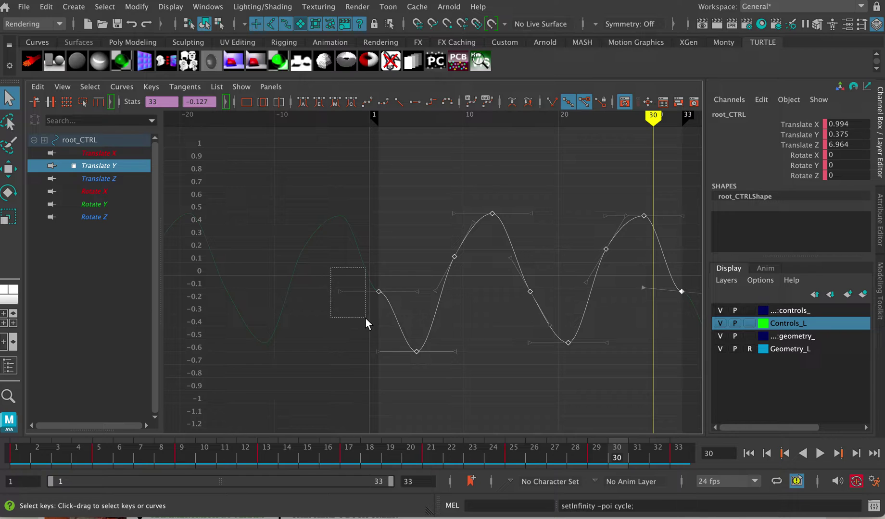
{"action": "left_click_drag", "start_coordinate": [365, 319], "coordinate": [365, 318]}
{"action": "middle_click_drag", "start_coordinate": [349, 314], "coordinate": [354, 306]}
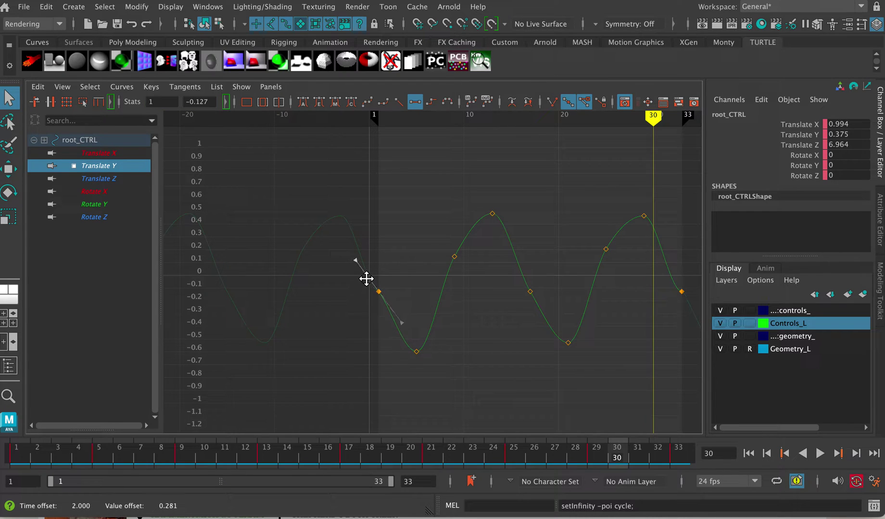
Angle the frame 33 key's tangent downward to flow smoothly into the following cycle, and restore the multi-pane layout
{"action": "middle_click_drag", "start_coordinate": [516, 308], "coordinate": [343, 320], "text": "alt"}
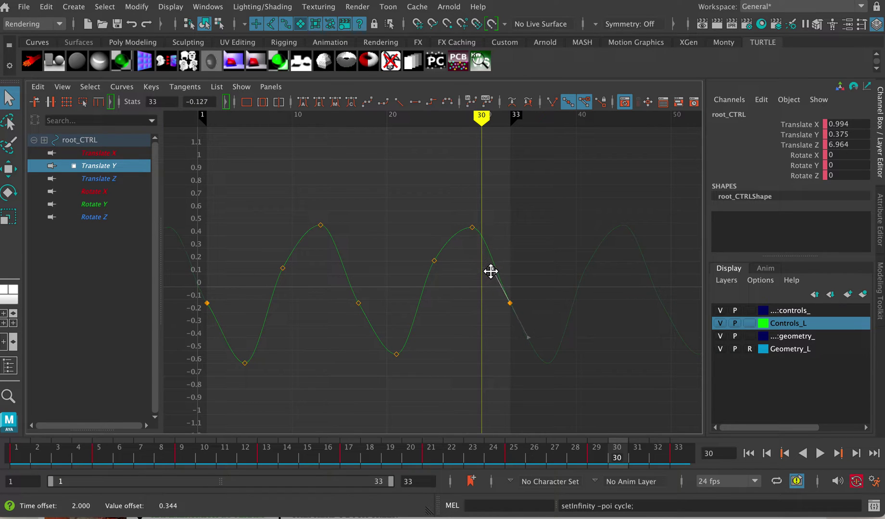
{"action": "middle_click_drag", "start_coordinate": [481, 314], "coordinate": [515, 316], "text": "alt"}
{"action": "mouse_move", "coordinate": [516, 315]}
{"action": "right_mouse_down", "text": "alt"}
{"action": "mouse_move", "coordinate": [495, 314]}
{"action": "mouse_move", "coordinate": [508, 315]}
{"action": "right_mouse_up", "text": "alt"}
{"action": "key", "text": "space"}
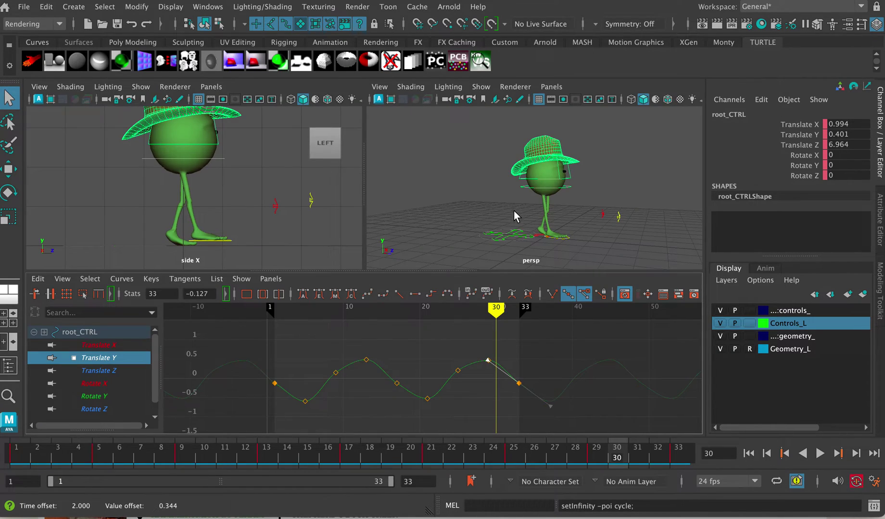
Play back the smoothed walk cycle and inspect the character from the front in an enlarged perspective view
{"action": "left_click", "coordinate": [823, 451]}
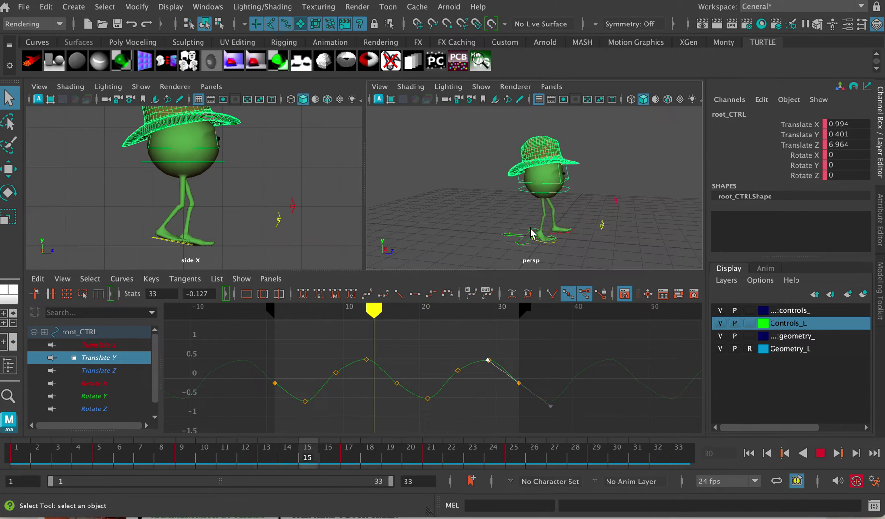
{"action": "left_click", "coordinate": [820, 453]}
{"action": "key", "text": "space"}
{"action": "left_click_drag", "start_coordinate": [497, 249], "coordinate": [375, 272], "text": "alt"}
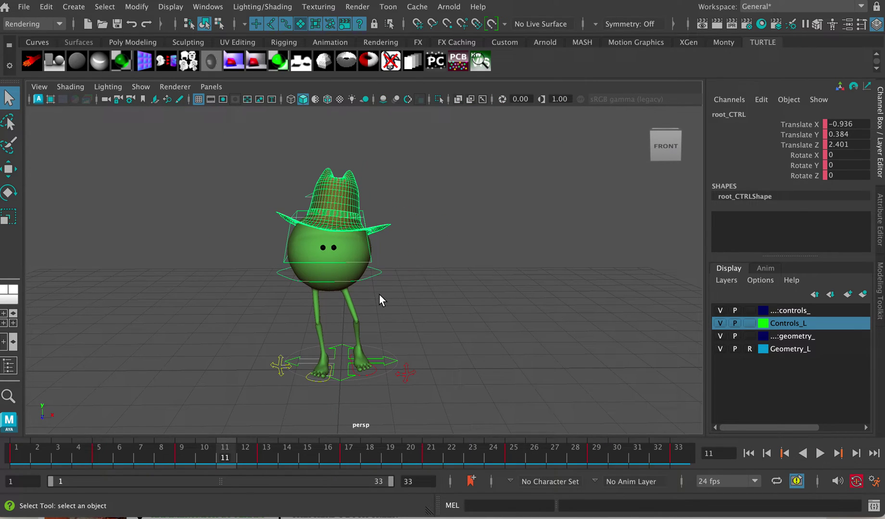
Restore the multi-pane layout, select all keys of the root control's Translate X curve, and set its pre and post infinity to Cycle
{"action": "key", "text": "space"}
{"action": "key", "text": "w"}
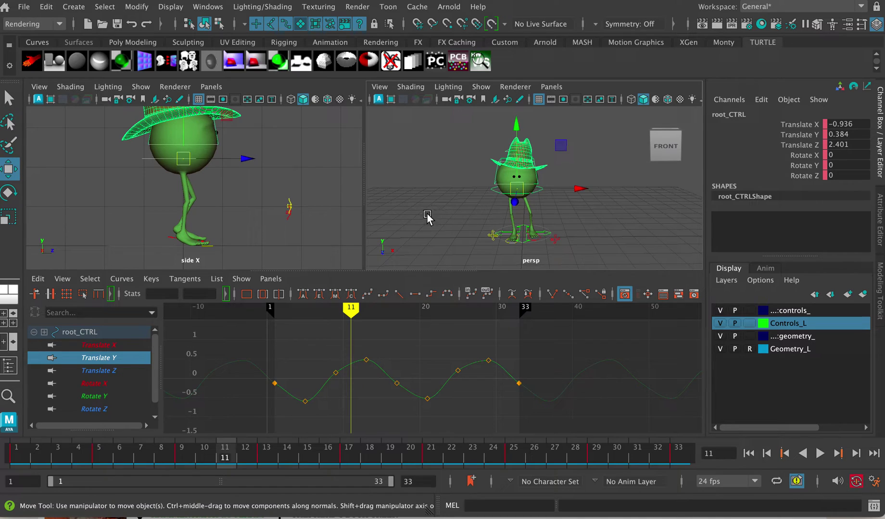
{"action": "left_click", "coordinate": [130, 347]}
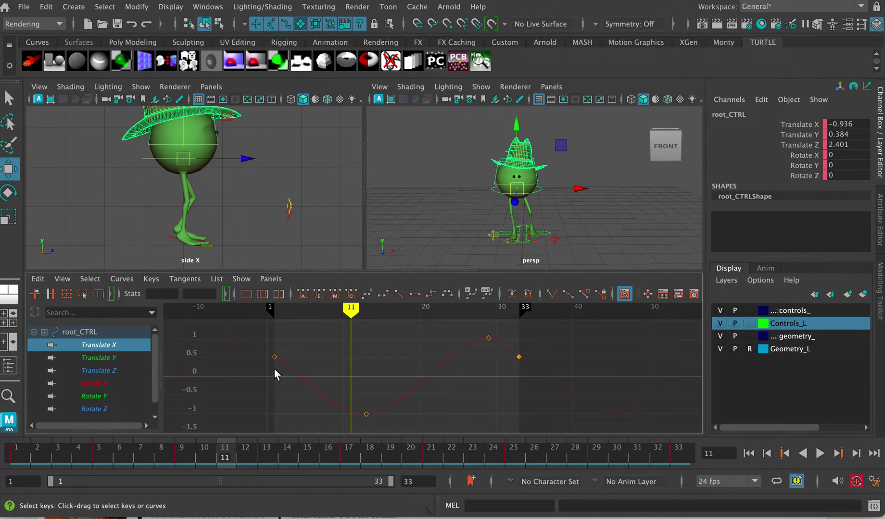
{"action": "middle_click_drag", "start_coordinate": [411, 380], "coordinate": [437, 376], "text": "alt"}
{"action": "left_click_drag", "start_coordinate": [282, 332], "coordinate": [602, 406]}
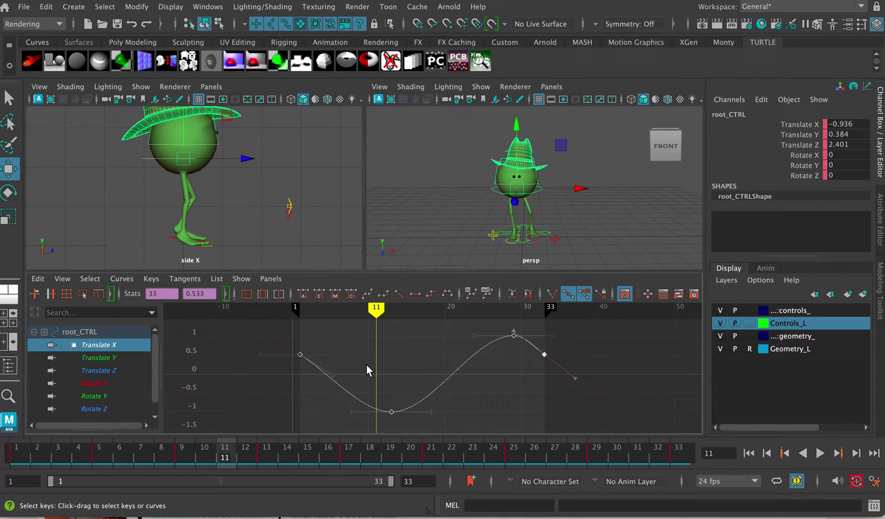
{"action": "left_click", "coordinate": [122, 279]}
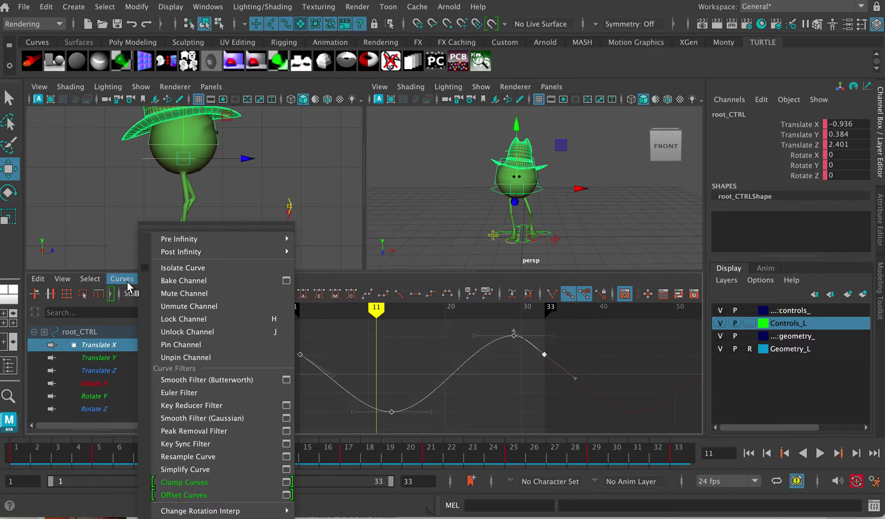
{"action": "mouse_move", "coordinate": [245, 240]}
{"action": "left_click", "coordinate": [313, 245]}
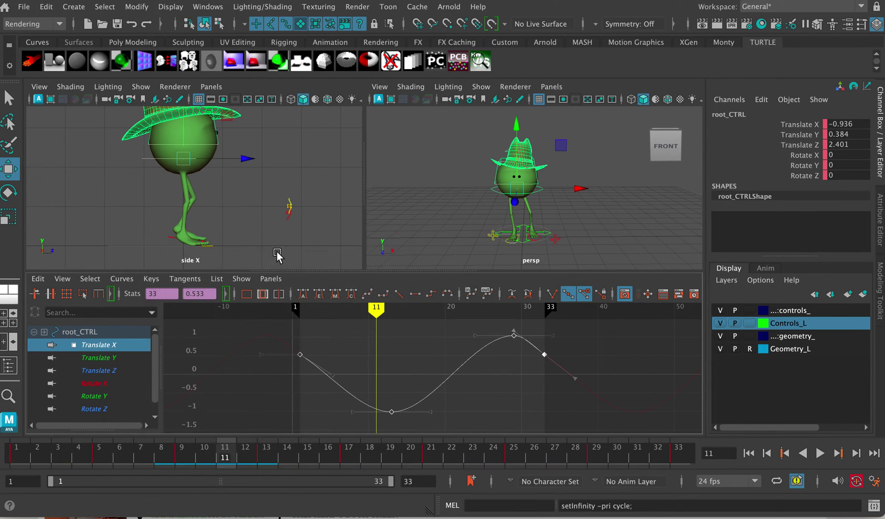
{"action": "left_click", "coordinate": [122, 280]}
{"action": "mouse_move", "coordinate": [166, 255]}
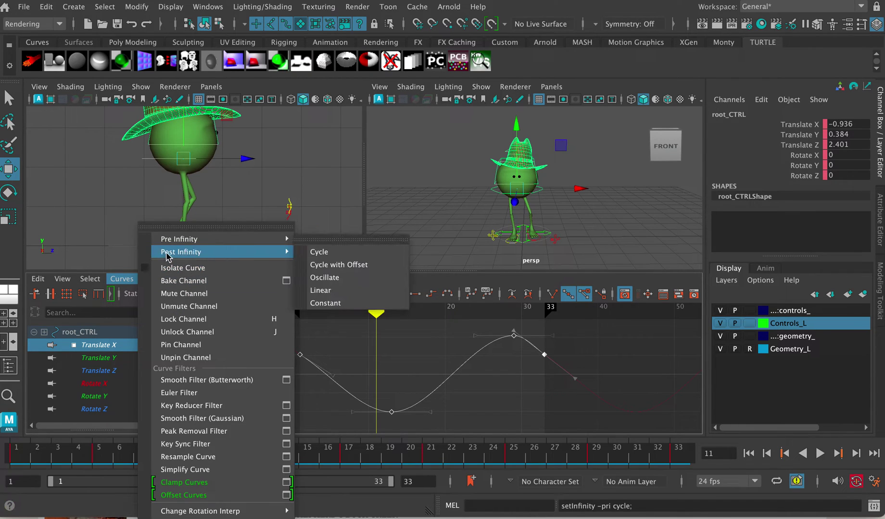
{"action": "left_click", "coordinate": [317, 252]}
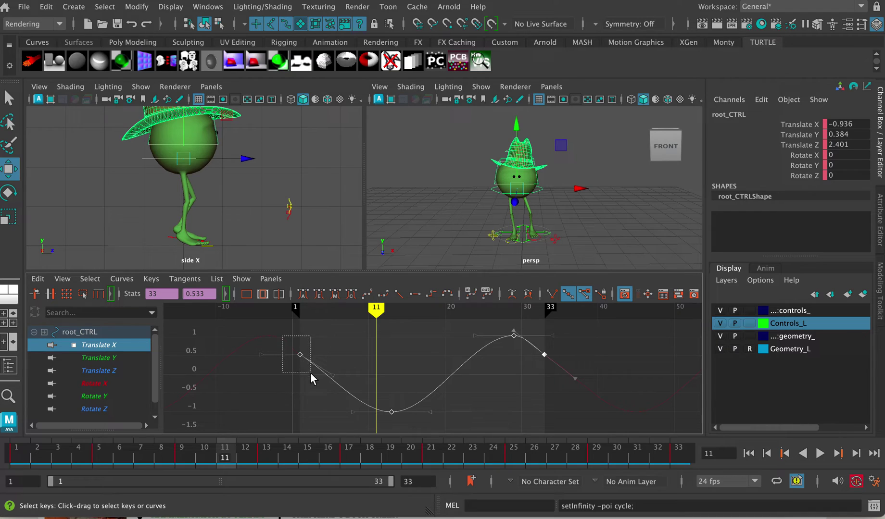
Flatten the Translate X curve's frame 1 key tangent and angle it downward to continue smoothly from the preceding cycle
{"action": "left_click_drag", "start_coordinate": [310, 374], "coordinate": [311, 375]}
{"action": "left_click", "coordinate": [417, 295]}
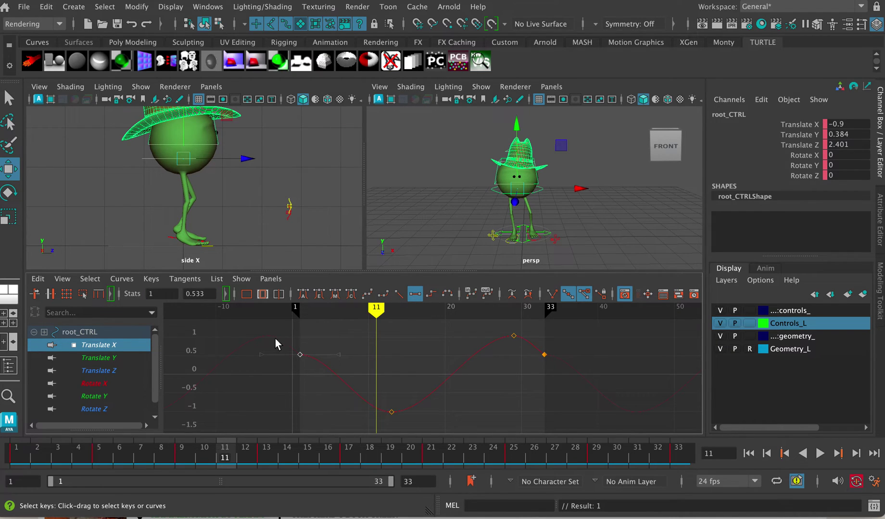
{"action": "left_click_drag", "start_coordinate": [277, 379], "coordinate": [278, 380]}
{"action": "middle_click_drag", "start_coordinate": [277, 380], "coordinate": [274, 367]}
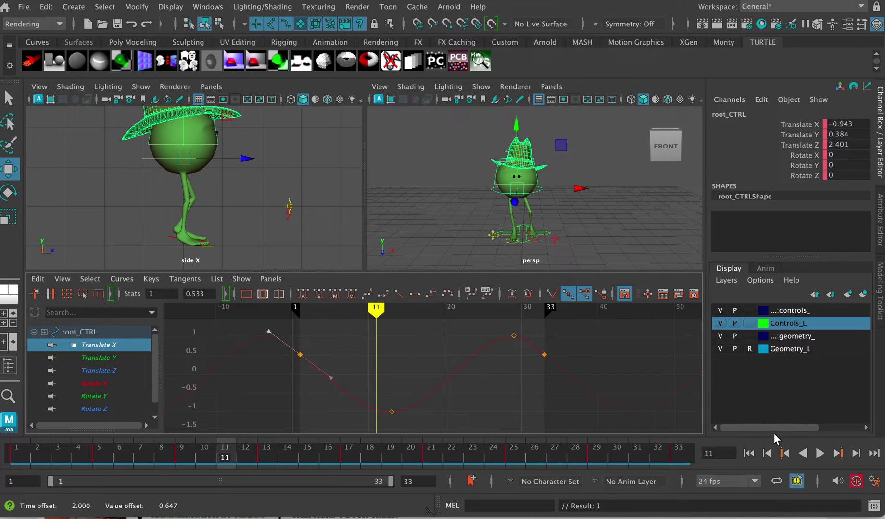
Play back the walk cycle and orbit the perspective view to inspect the character's motion from the side
{"action": "left_click", "coordinate": [819, 453]}
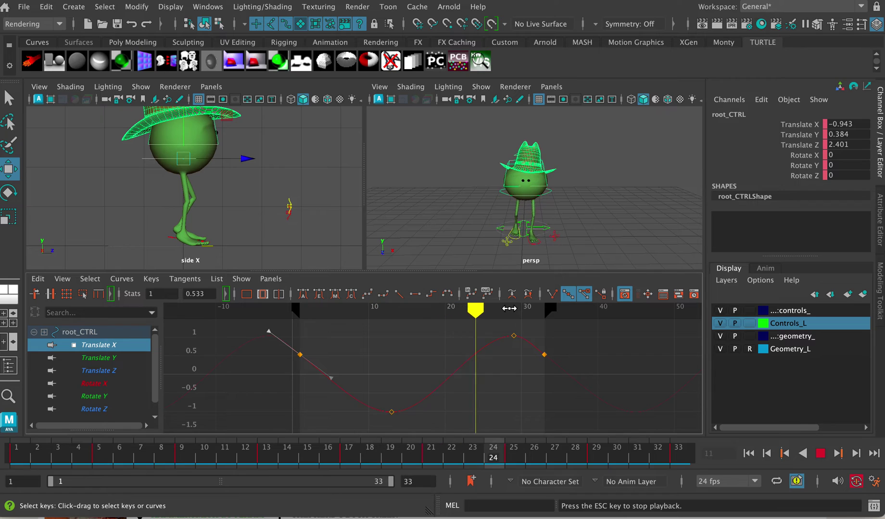
{"action": "left_click_drag", "start_coordinate": [518, 232], "coordinate": [591, 221], "text": "alt"}
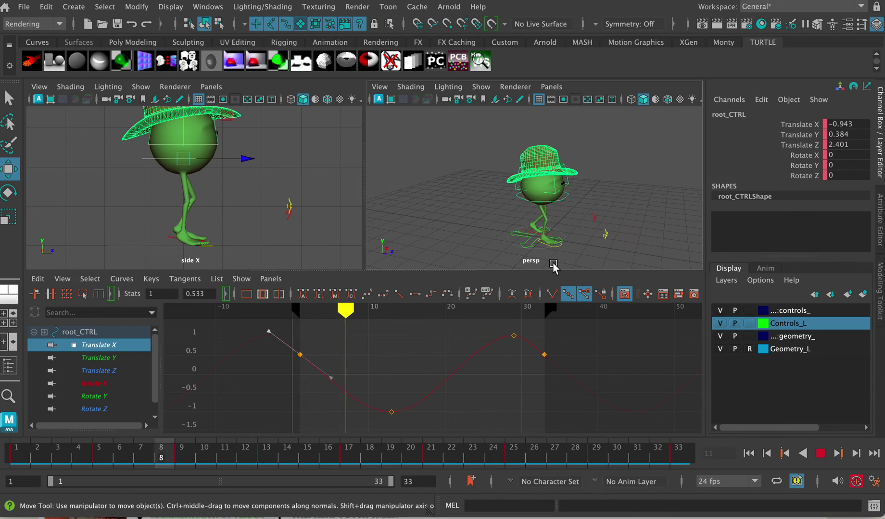
{"action": "mouse_move", "coordinate": [552, 265]}
{"action": "left_mouse_down", "text": "alt"}
{"action": "mouse_move", "coordinate": [558, 250]}
{"action": "mouse_move", "coordinate": [548, 268]}
{"action": "left_mouse_up", "text": "alt"}
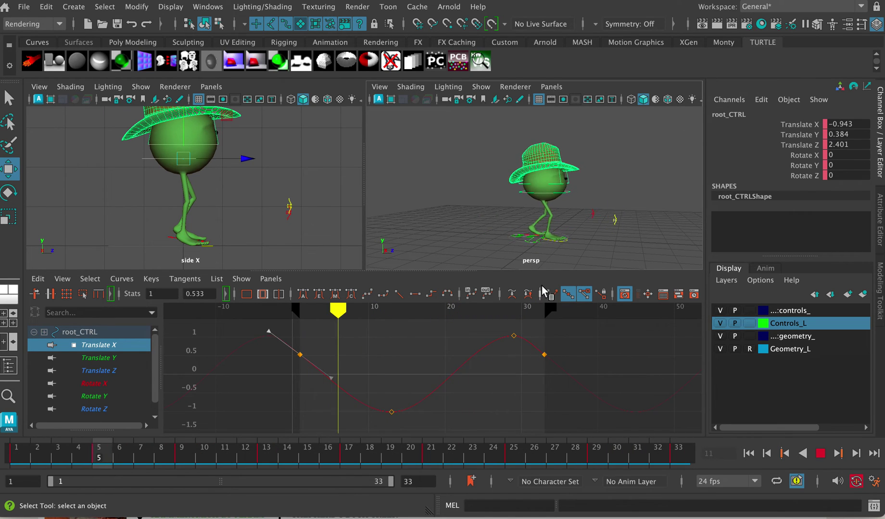